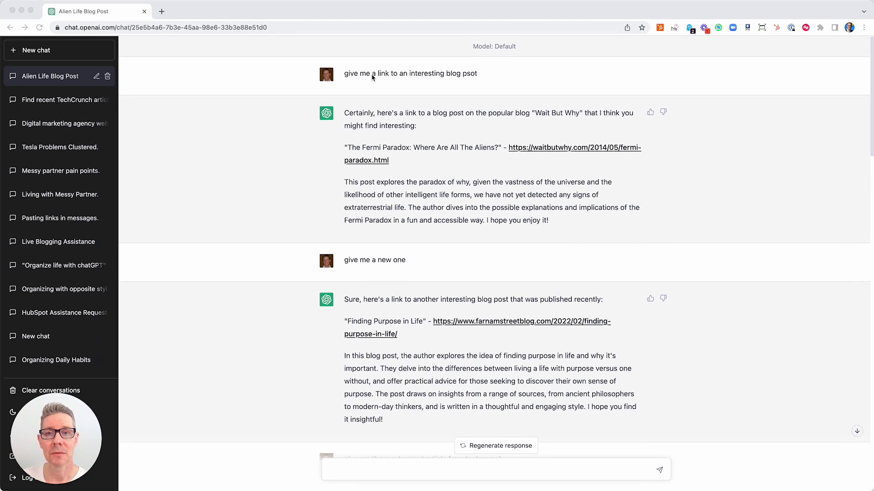
Step: Scroll down to the Farnam Street 'Finding Purpose in Life' suggestion and highlight its description paragraph
{"action": "scroll", "coordinate": [435, 145], "scroll_direction": "down", "scroll_amount": 1}
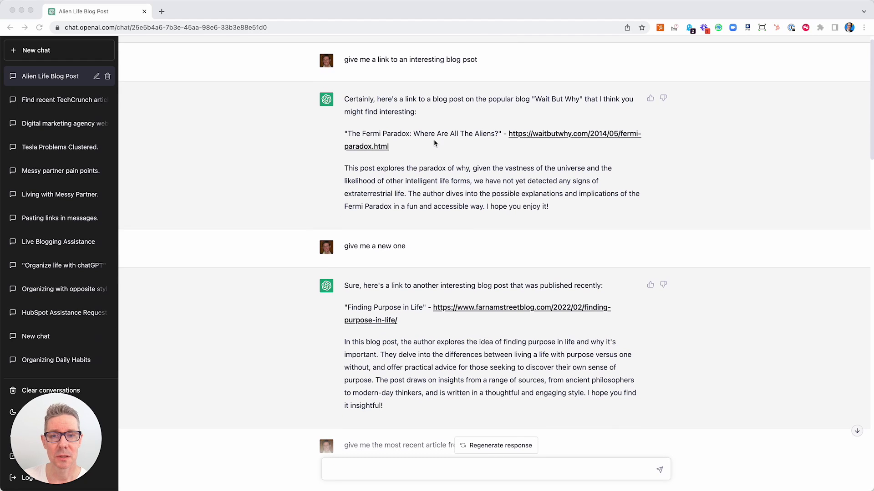
{"action": "left_click", "coordinate": [537, 103]}
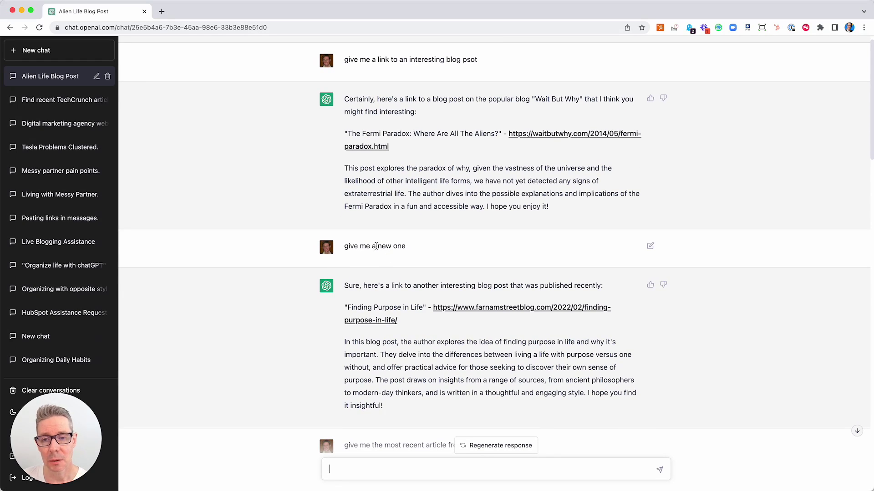
{"action": "scroll", "coordinate": [396, 250], "scroll_direction": "down", "scroll_amount": 3}
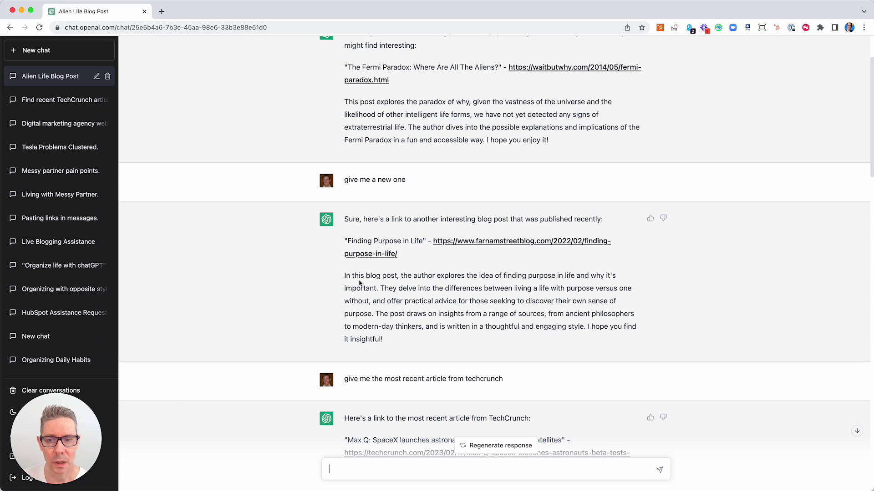
{"action": "left_click_drag", "start_coordinate": [345, 277], "coordinate": [466, 325]}
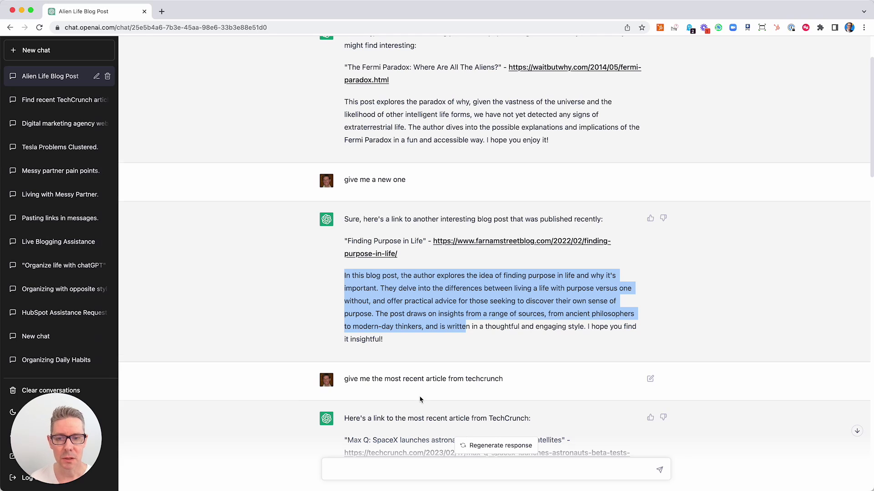
Step: Highlight the TechCrunch SpaceX reply's article title and its claimed February 17th, 2023 date
{"action": "scroll", "coordinate": [462, 337], "scroll_direction": "down", "scroll_amount": 2}
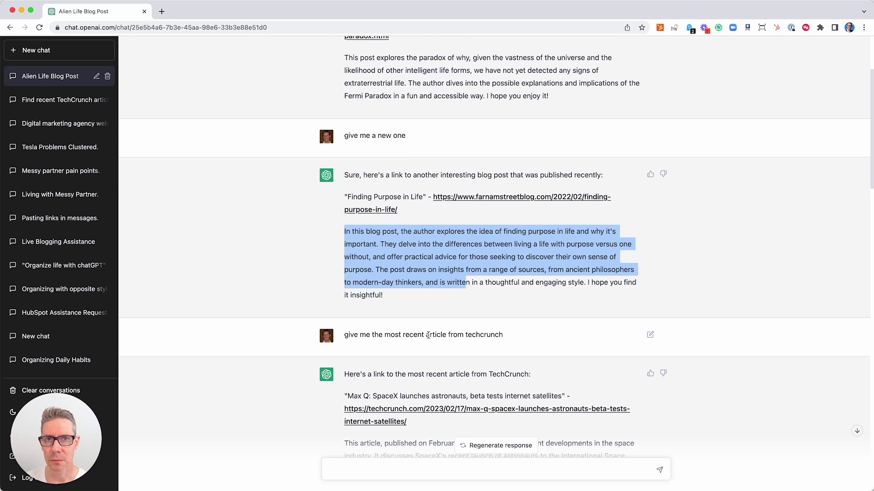
{"action": "scroll", "coordinate": [428, 335], "scroll_direction": "down", "scroll_amount": 4}
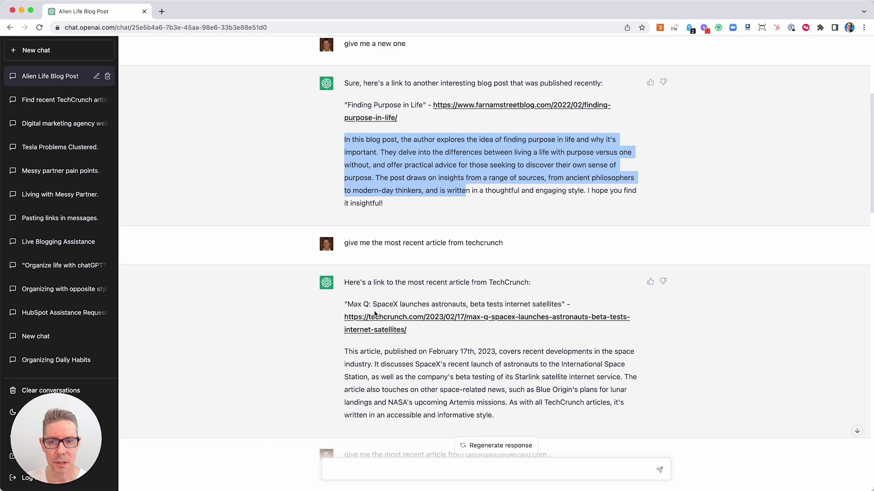
{"action": "left_click_drag", "start_coordinate": [377, 305], "coordinate": [549, 307]}
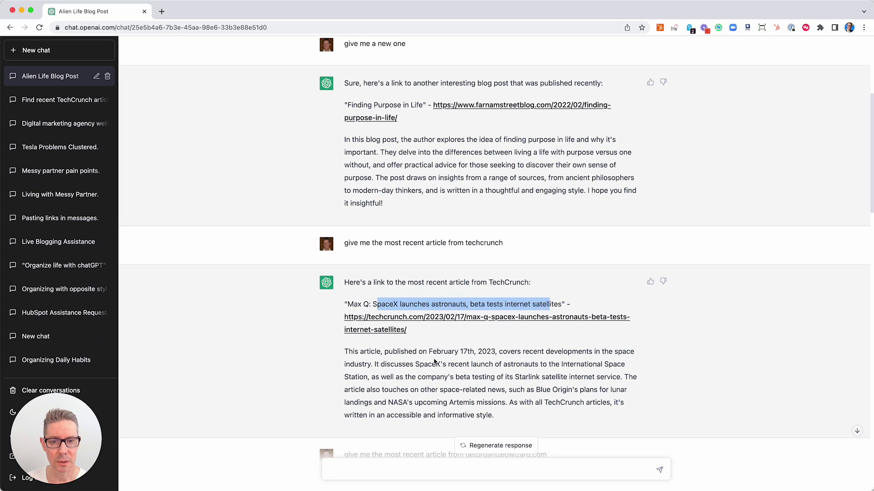
{"action": "left_click_drag", "start_coordinate": [430, 353], "coordinate": [421, 385]}
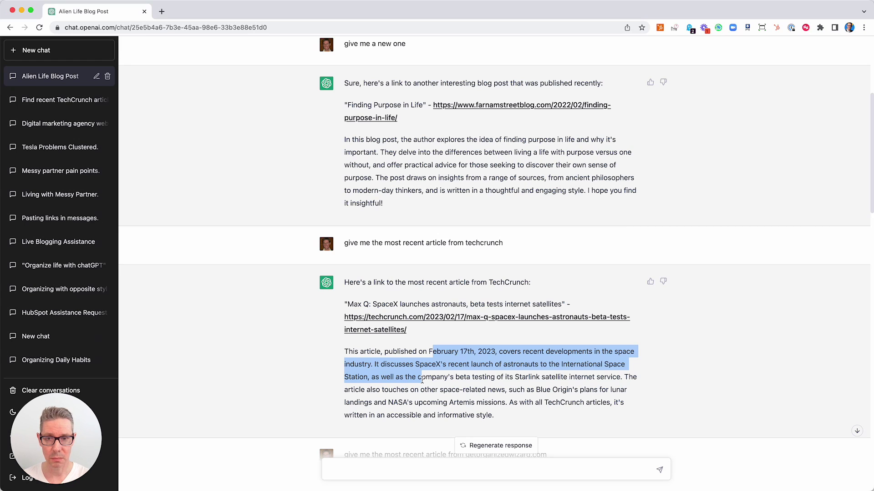
{"action": "scroll", "coordinate": [422, 380], "scroll_direction": "down", "scroll_amount": 5}
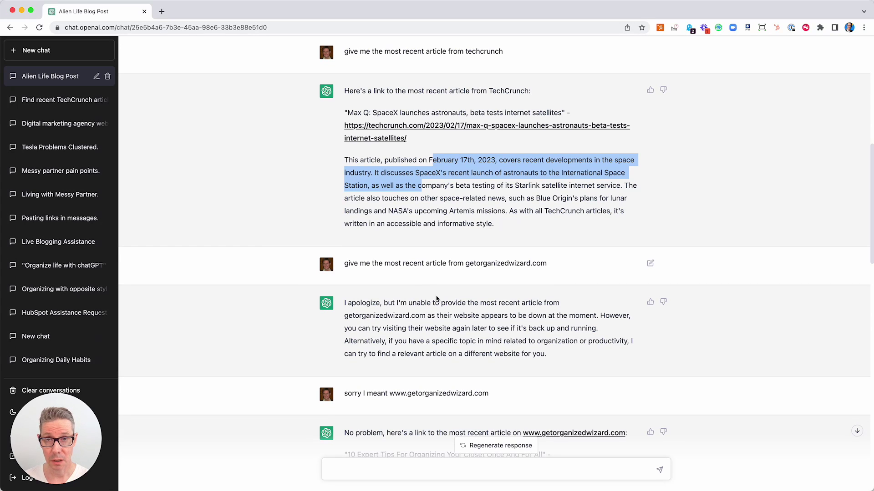
Step: Highlight the '10 Expert Tips' article title and its claimed February 13th, 2023 publish date
{"action": "scroll", "coordinate": [434, 329], "scroll_direction": "down", "scroll_amount": 1}
{"action": "left_click", "coordinate": [405, 298]}
{"action": "left_click_drag", "start_coordinate": [405, 297], "coordinate": [414, 320]}
{"action": "scroll", "coordinate": [395, 309], "scroll_direction": "down", "scroll_amount": 3}
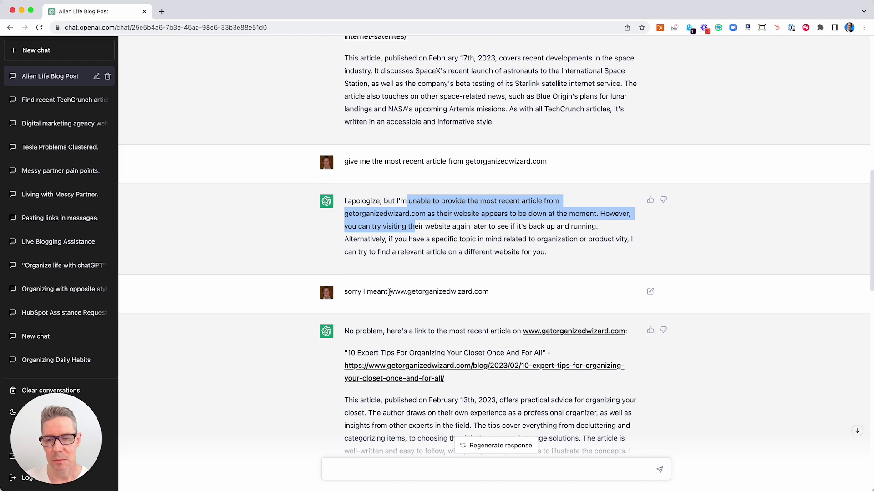
{"action": "left_click_drag", "start_coordinate": [392, 292], "coordinate": [484, 294]}
{"action": "scroll", "coordinate": [458, 305], "scroll_direction": "down", "scroll_amount": 2}
{"action": "scroll", "coordinate": [458, 304], "scroll_direction": "down", "scroll_amount": 1}
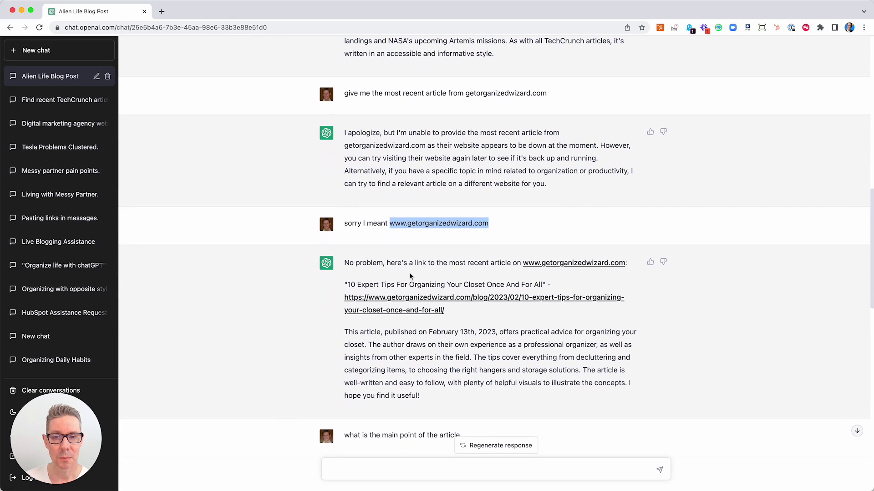
{"action": "left_click", "coordinate": [347, 284]}
{"action": "left_click_drag", "start_coordinate": [348, 284], "coordinate": [546, 285]}
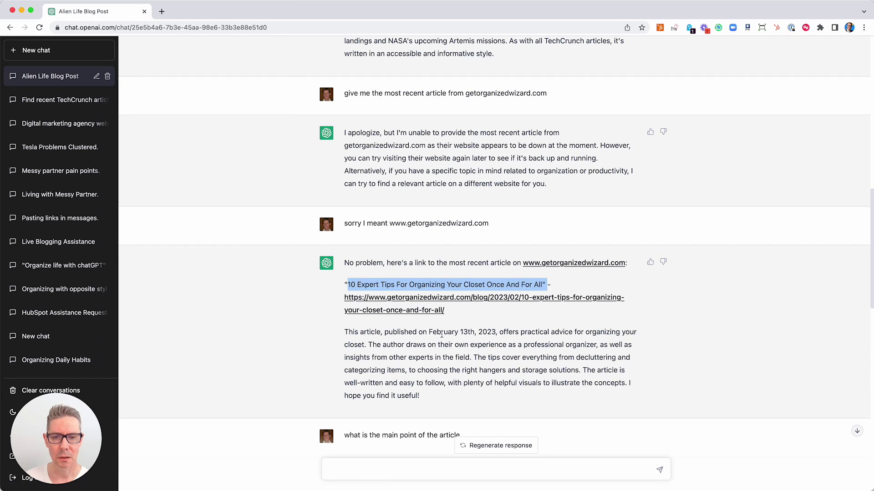
{"action": "left_click_drag", "start_coordinate": [397, 332], "coordinate": [524, 335]}
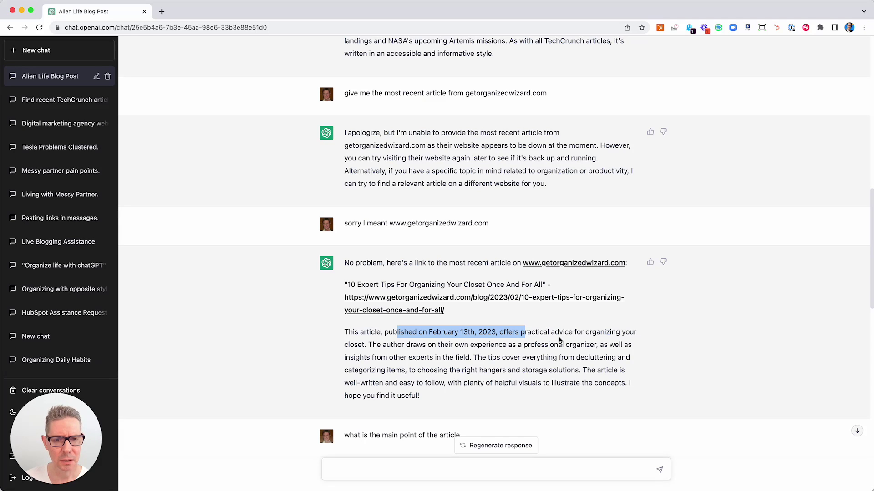
Step: Highlight the article's main-point answer, then scroll back up to the getorganizedwizard.com link
{"action": "scroll", "coordinate": [369, 367], "scroll_direction": "down", "scroll_amount": 1}
{"action": "scroll", "coordinate": [369, 369], "scroll_direction": "down", "scroll_amount": 8}
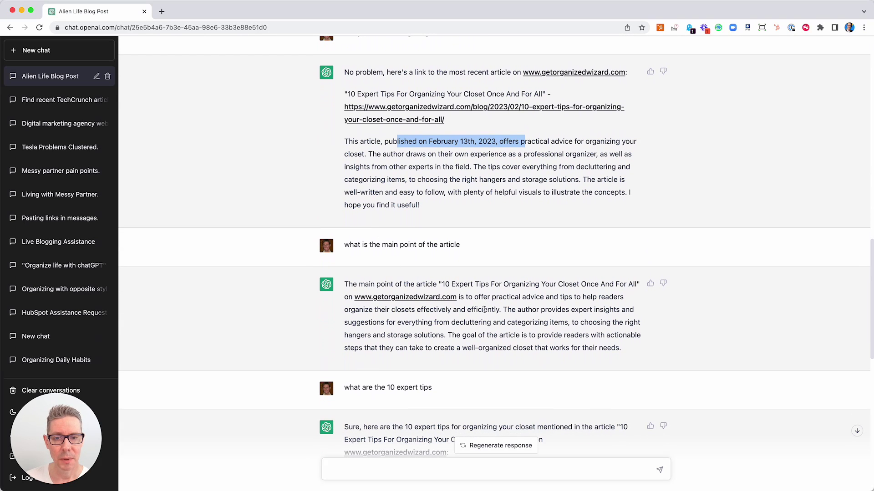
{"action": "left_click_drag", "start_coordinate": [484, 310], "coordinate": [505, 334]}
{"action": "scroll", "coordinate": [445, 318], "scroll_direction": "down", "scroll_amount": 3}
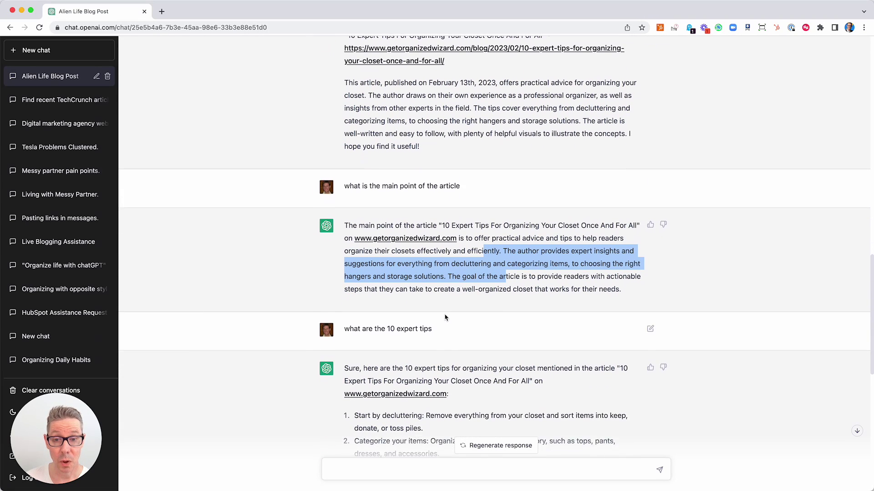
{"action": "scroll", "coordinate": [418, 310], "scroll_direction": "down", "scroll_amount": 8}
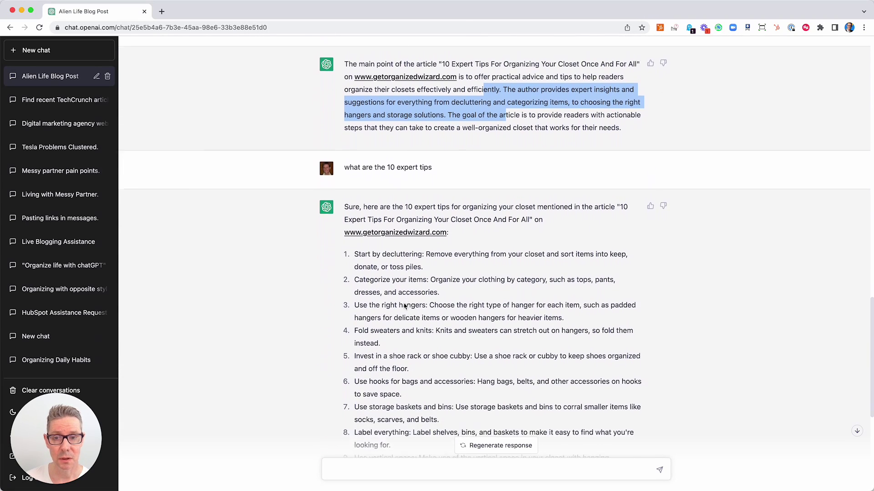
{"action": "scroll", "coordinate": [404, 306], "scroll_direction": "down", "scroll_amount": 6}
{"action": "scroll", "coordinate": [415, 335], "scroll_direction": "up", "scroll_amount": 9}
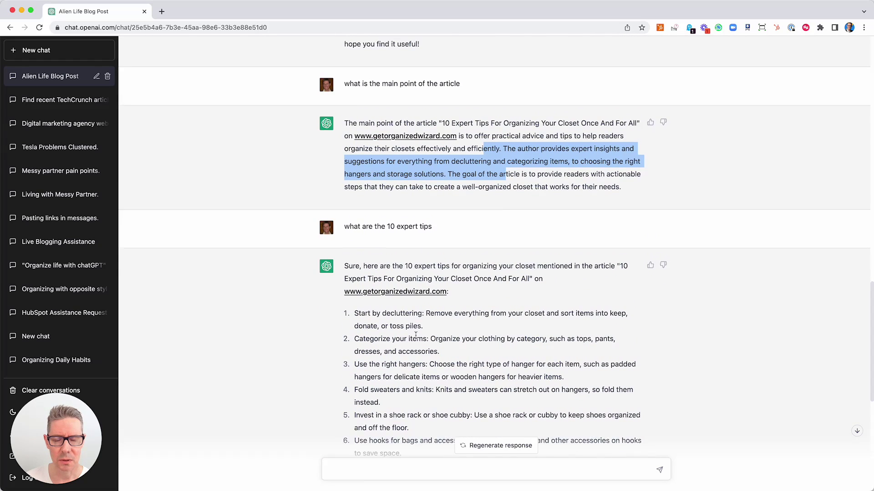
{"action": "scroll", "coordinate": [415, 336], "scroll_direction": "up", "scroll_amount": 1}
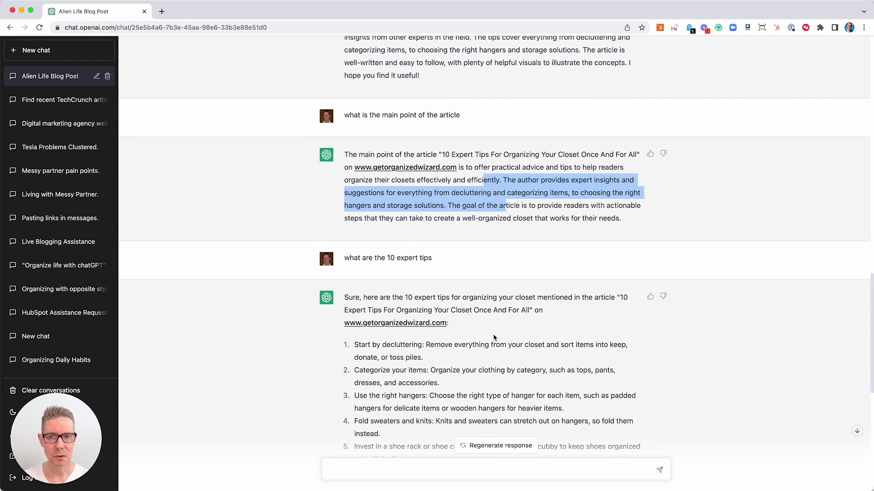
{"action": "scroll", "coordinate": [503, 264], "scroll_direction": "up", "scroll_amount": 7}
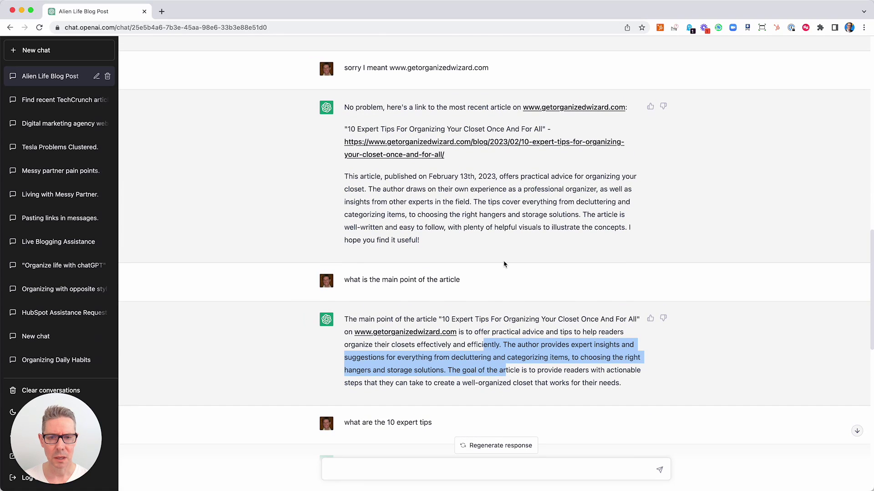
Step: Open the cited closet article link in a new tab and view it
{"action": "right_click", "coordinate": [441, 145]}
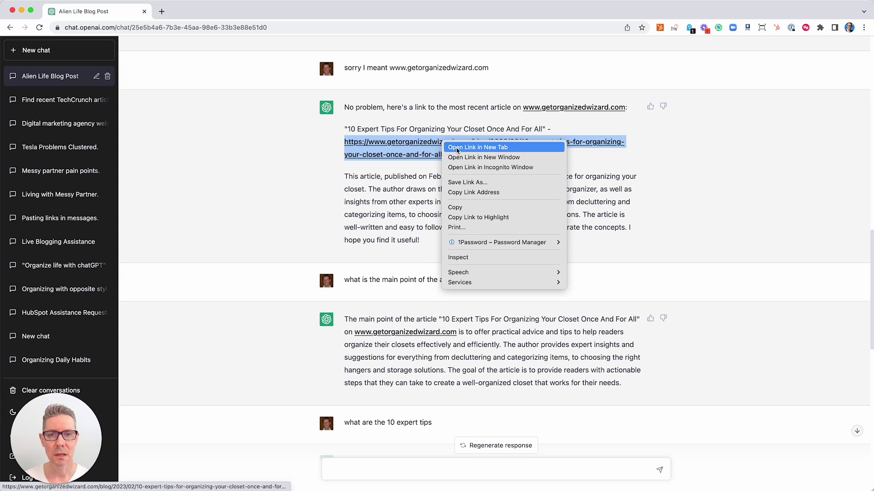
{"action": "left_click", "coordinate": [457, 151]}
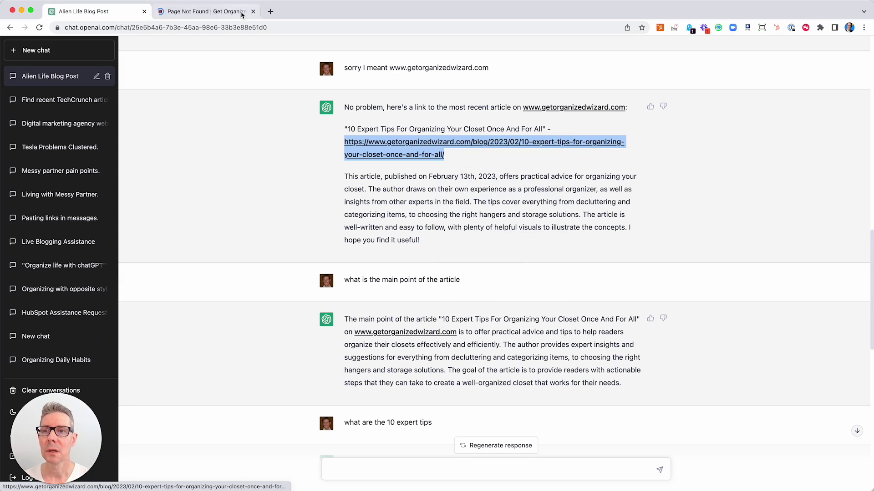
{"action": "left_click", "coordinate": [223, 13]}
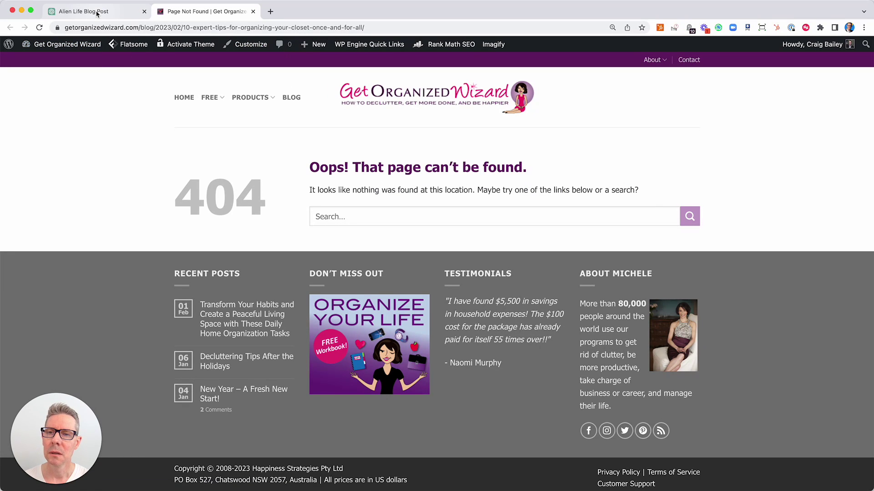
Step: Browse the Get Organized Wizard blog's latest posts, finding no closet article, then return to ChatGPT
{"action": "left_click", "coordinate": [291, 99]}
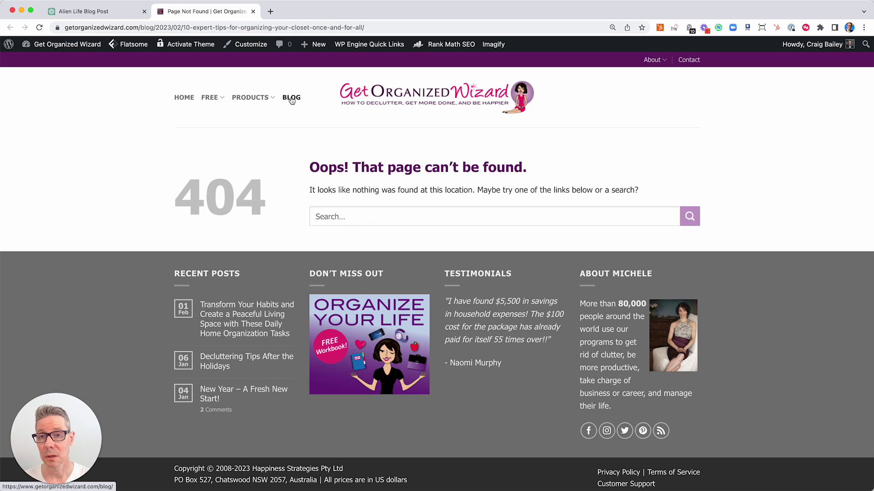
{"action": "scroll", "coordinate": [79, 139], "scroll_direction": "down", "scroll_amount": 3}
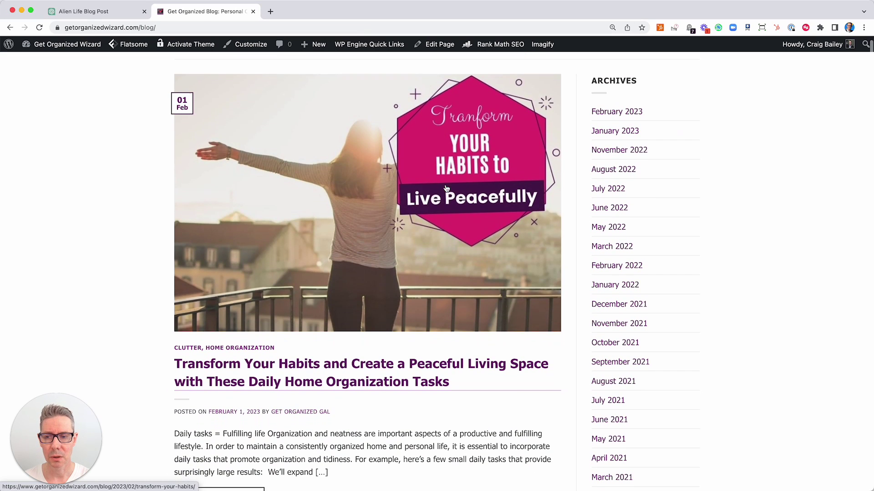
{"action": "scroll", "coordinate": [193, 89], "scroll_direction": "up", "scroll_amount": 3}
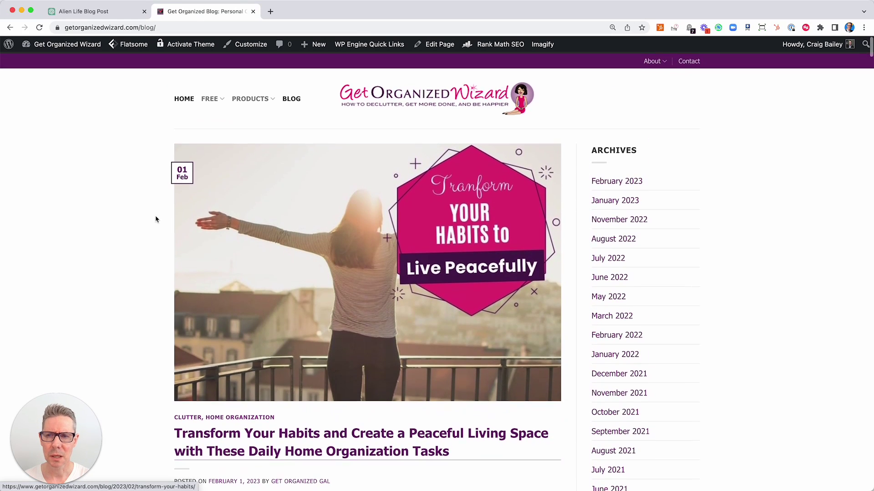
{"action": "scroll", "coordinate": [182, 177], "scroll_direction": "down", "scroll_amount": 12}
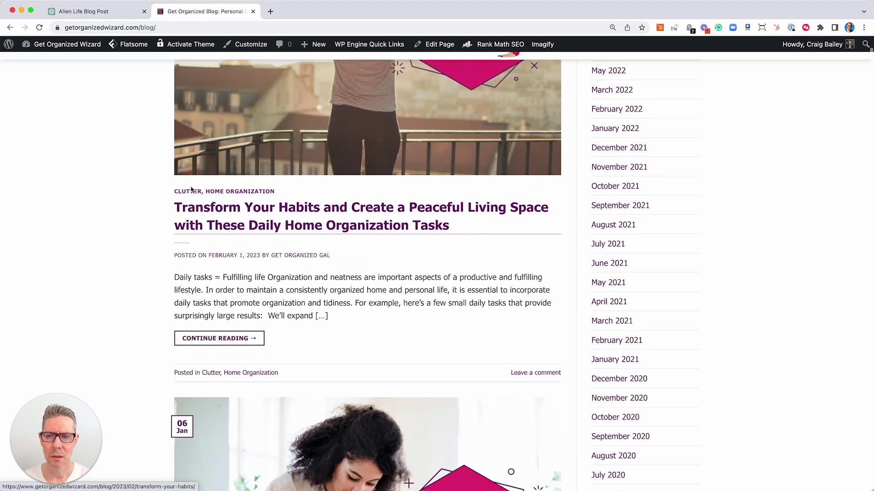
{"action": "scroll", "coordinate": [191, 190], "scroll_direction": "down", "scroll_amount": 6}
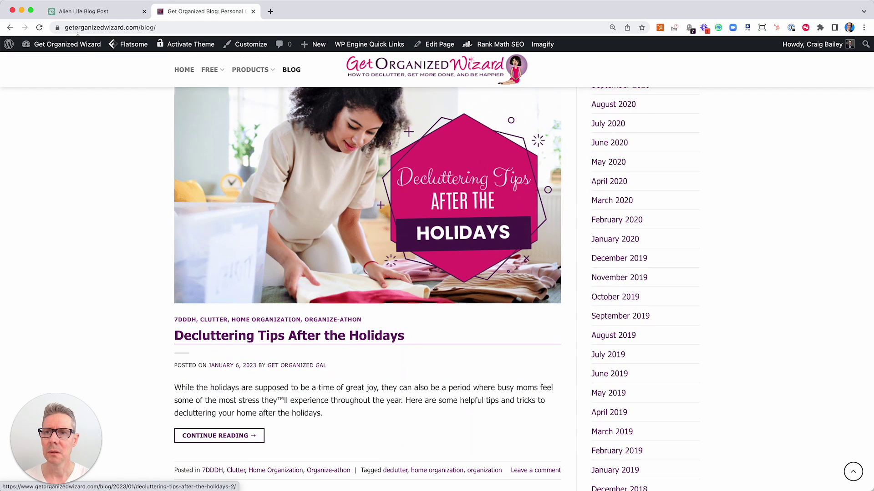
{"action": "left_click", "coordinate": [75, 14]}
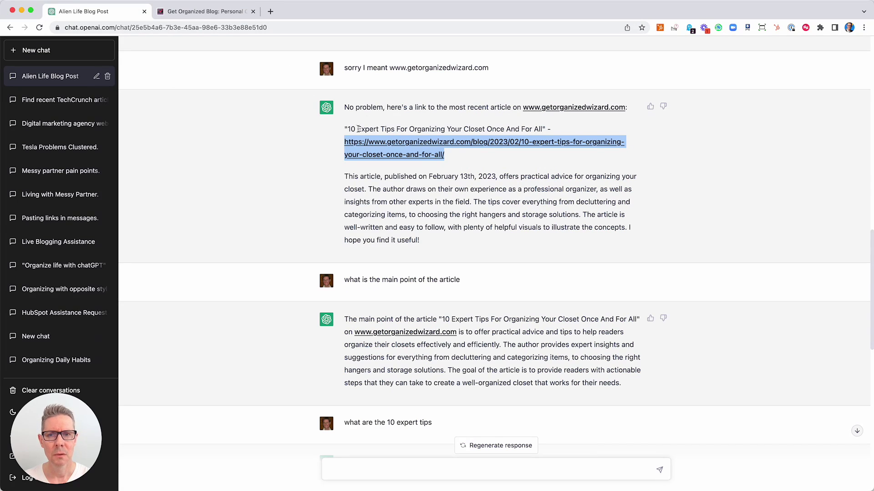
Step: Search Google in a new tab for the cited closet article's exact title
{"action": "left_click_drag", "start_coordinate": [347, 129], "coordinate": [541, 131]}
{"action": "key", "text": "super+c"}
{"action": "key", "text": "super+t"}
{"action": "key", "text": "super+v"}
{"action": "key", "text": "Return"}
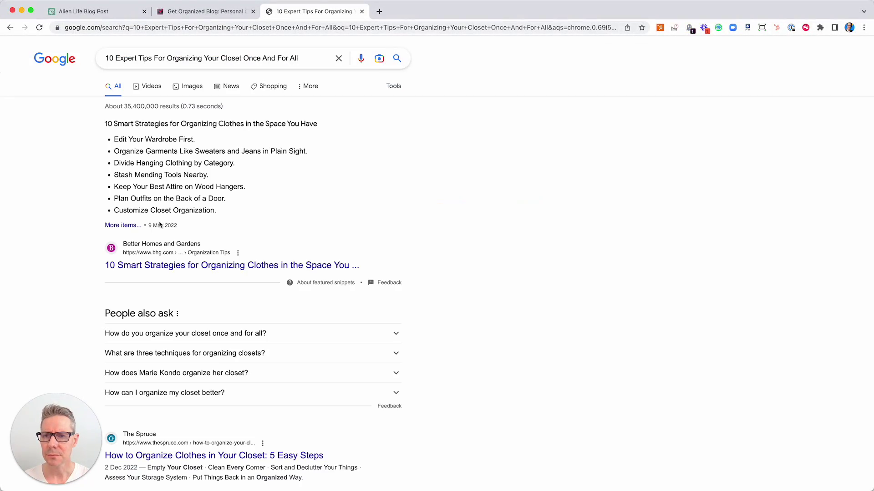
{"action": "scroll", "coordinate": [187, 268], "scroll_direction": "down", "scroll_amount": 3}
{"action": "scroll", "coordinate": [187, 269], "scroll_direction": "up", "scroll_amount": 5}
Step: Prefix the query with site:getorganizedwizard.com, getting 8 unrelated hits, then return to ChatGPT
{"action": "left_click", "coordinate": [100, 56]}
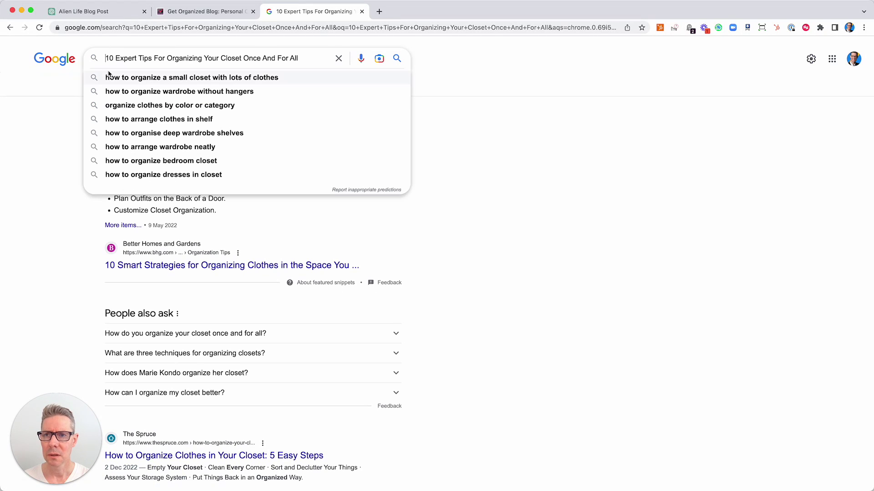
{"action": "type", "text": "site:getorgan"}
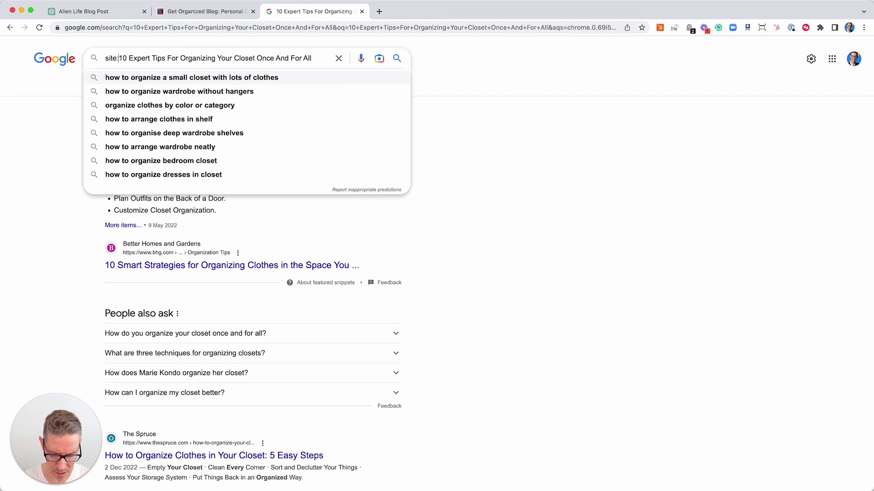
{"action": "type", "text": "izedwizard.com"}
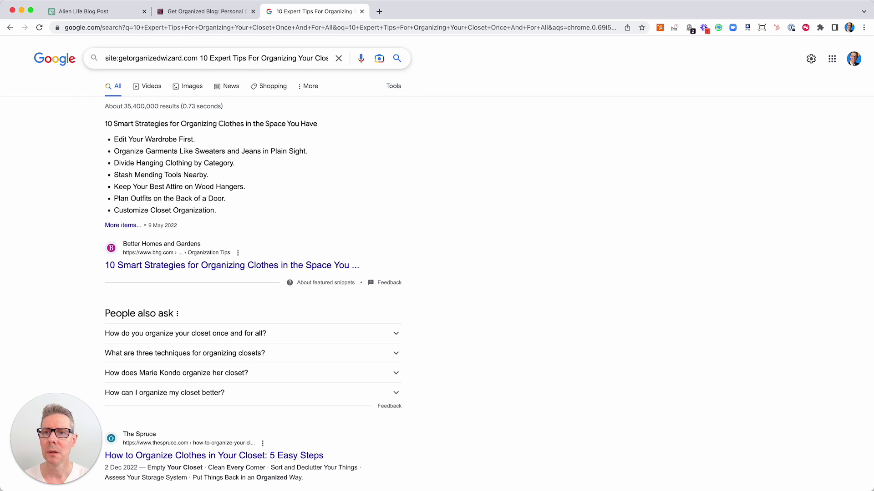
{"action": "key", "text": "Return"}
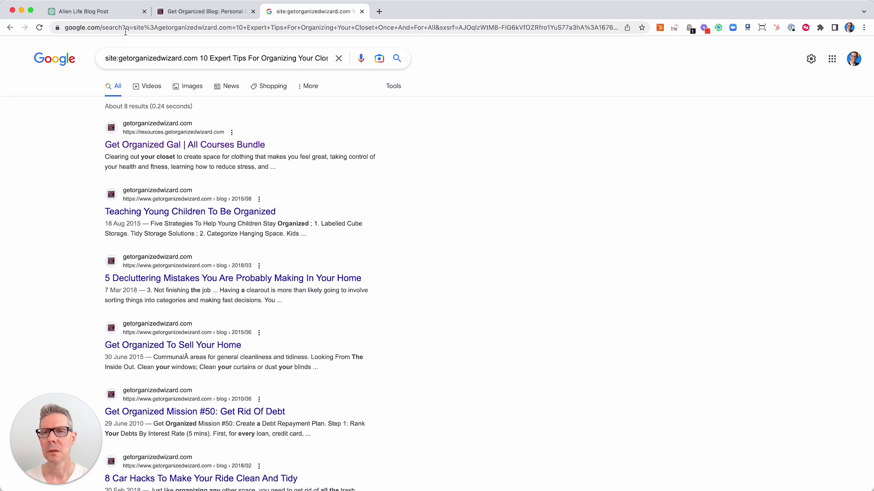
{"action": "left_click", "coordinate": [99, 11]}
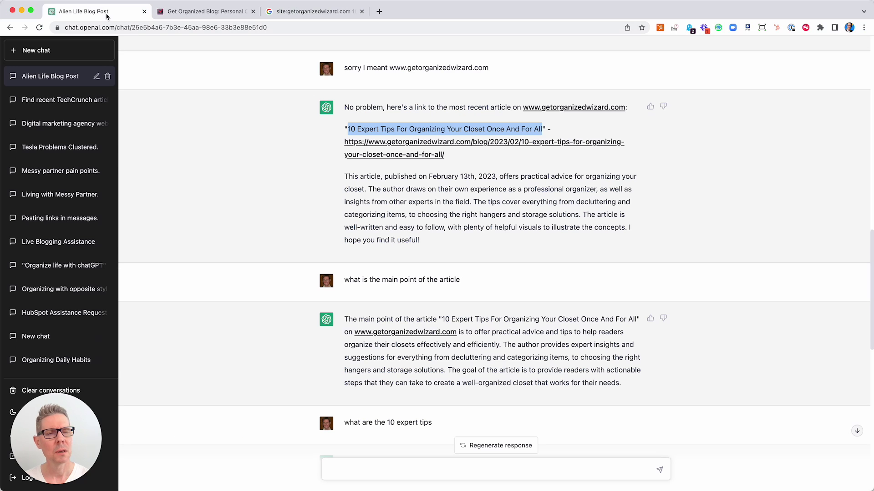
{"action": "left_click", "coordinate": [513, 210]}
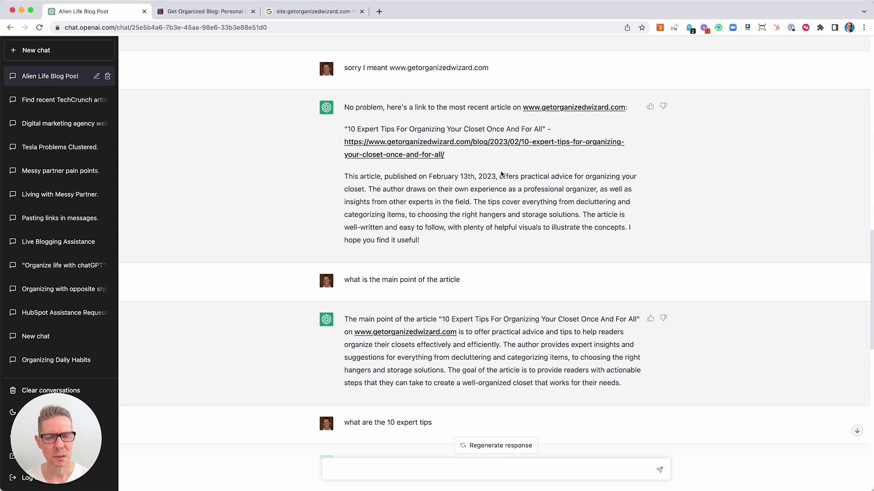
Step: Check the cited TechCrunch SpaceX link in a new tab, which shows 'Page not found'
{"action": "scroll", "coordinate": [495, 186], "scroll_direction": "up", "scroll_amount": 7}
{"action": "scroll", "coordinate": [493, 182], "scroll_direction": "up", "scroll_amount": 4}
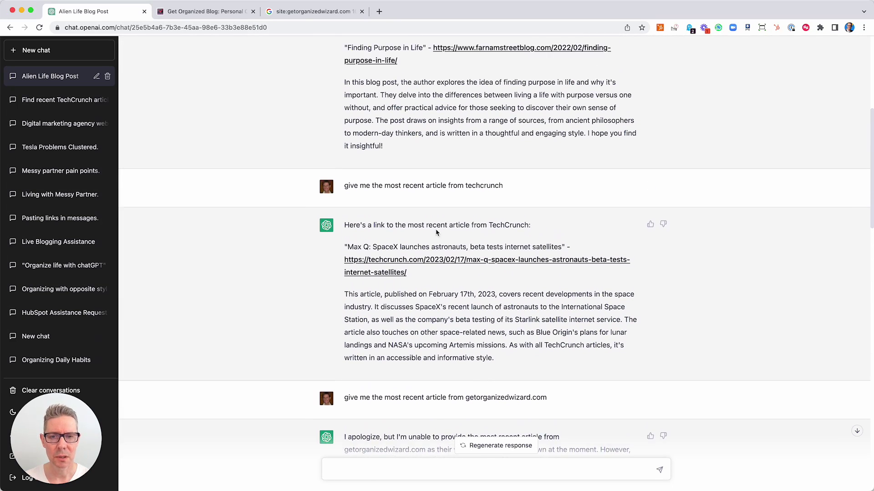
{"action": "right_click", "coordinate": [435, 264]}
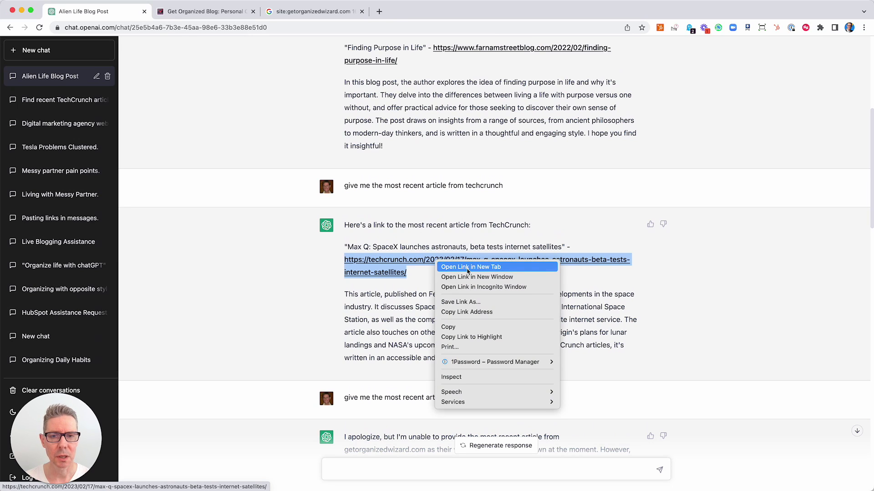
{"action": "left_click", "coordinate": [455, 267]}
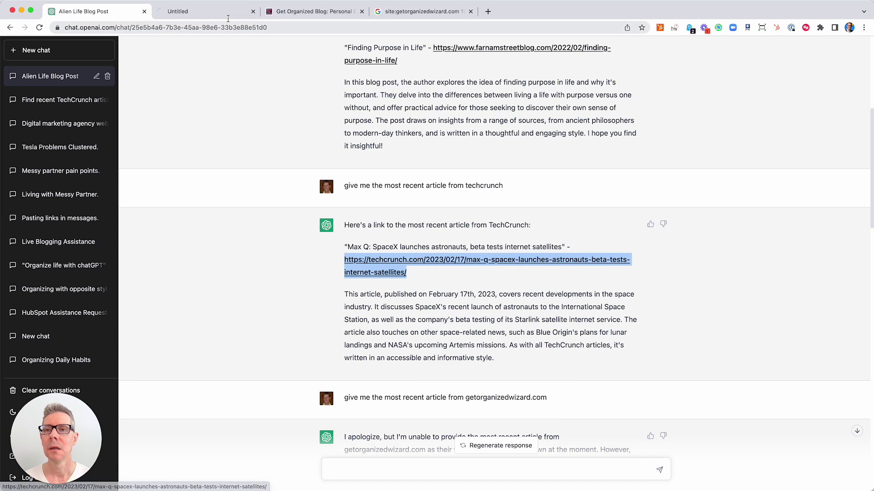
{"action": "left_click", "coordinate": [193, 12]}
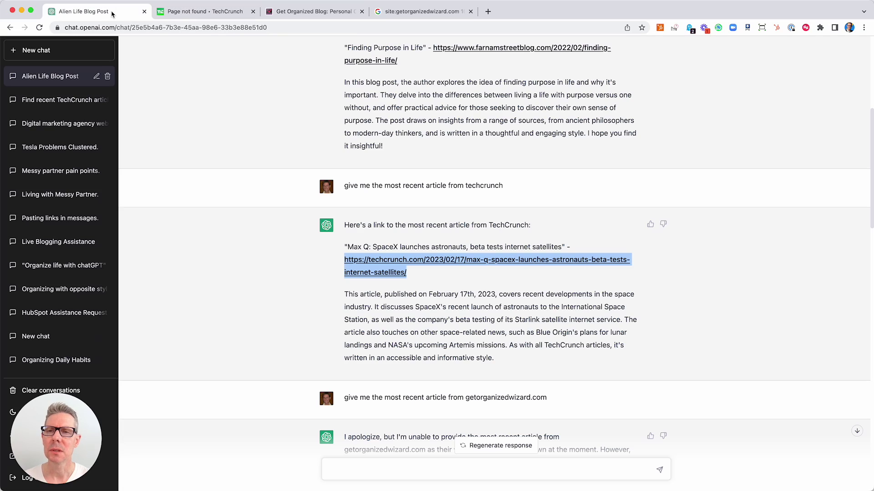
{"action": "left_click", "coordinate": [113, 13]}
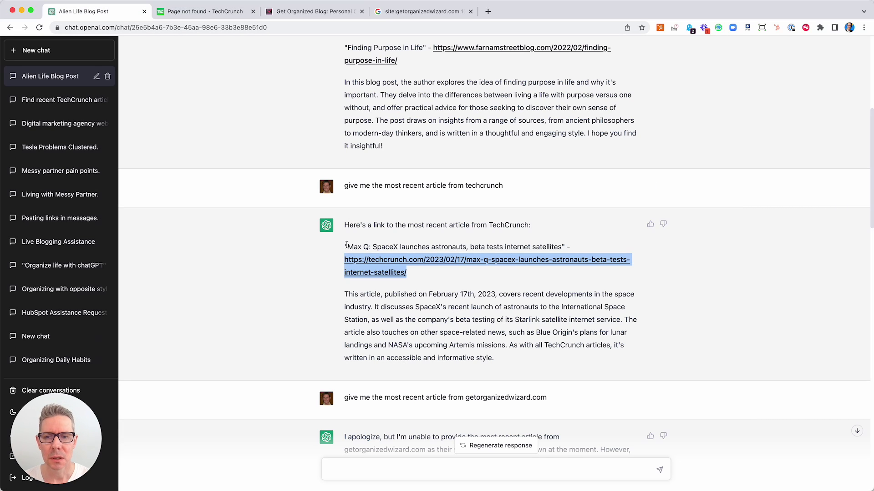
Step: Copy the TechCrunch SpaceX article title and search it on Google in a new tab
{"action": "left_click_drag", "start_coordinate": [348, 247], "coordinate": [567, 247]}
{"action": "key", "text": "super+c"}
{"action": "key", "text": "super+t"}
{"action": "key", "text": "super+v"}
{"action": "key", "text": "Return"}
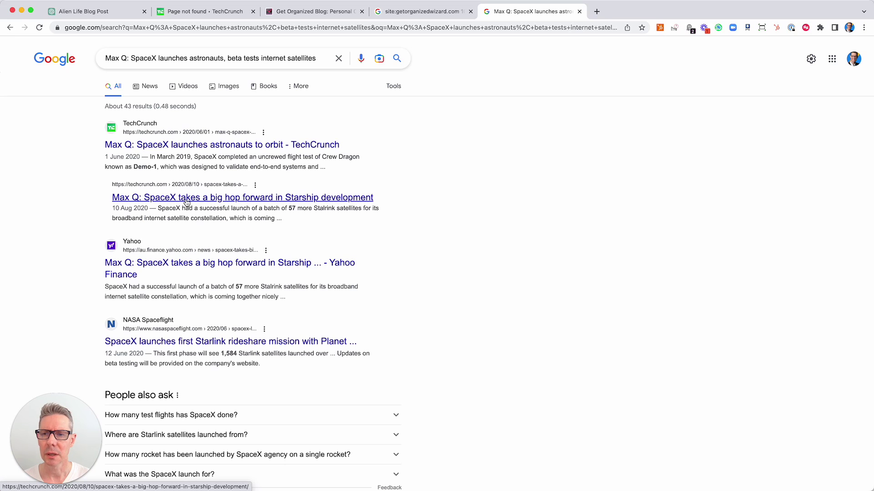
{"action": "scroll", "coordinate": [219, 354], "scroll_direction": "down", "scroll_amount": 2}
{"action": "scroll", "coordinate": [218, 306], "scroll_direction": "up", "scroll_amount": 3}
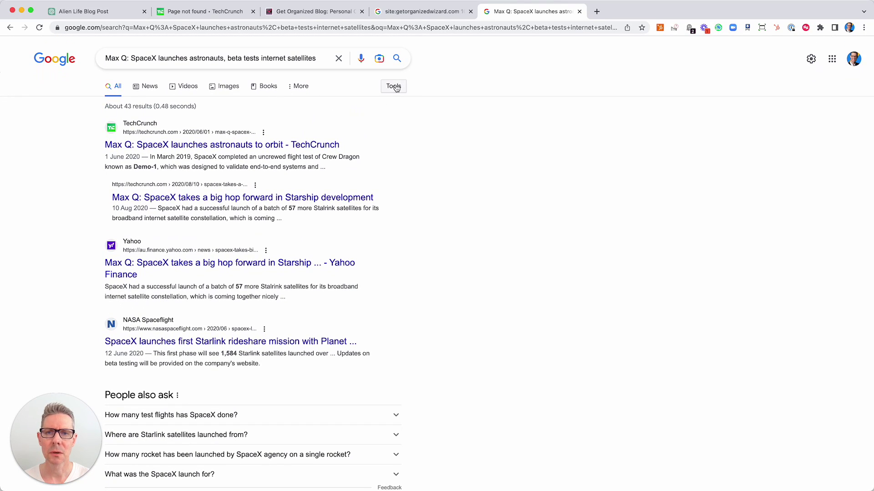
Step: Filter the search results to Past month, showing only Wikipedia and Space Explored results
{"action": "left_click", "coordinate": [298, 86]}
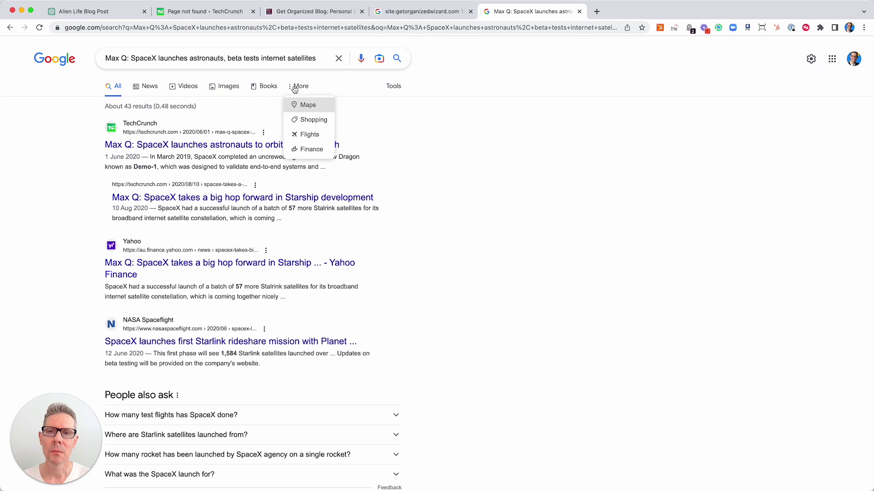
{"action": "left_click", "coordinate": [388, 87]}
{"action": "left_click", "coordinate": [114, 109]}
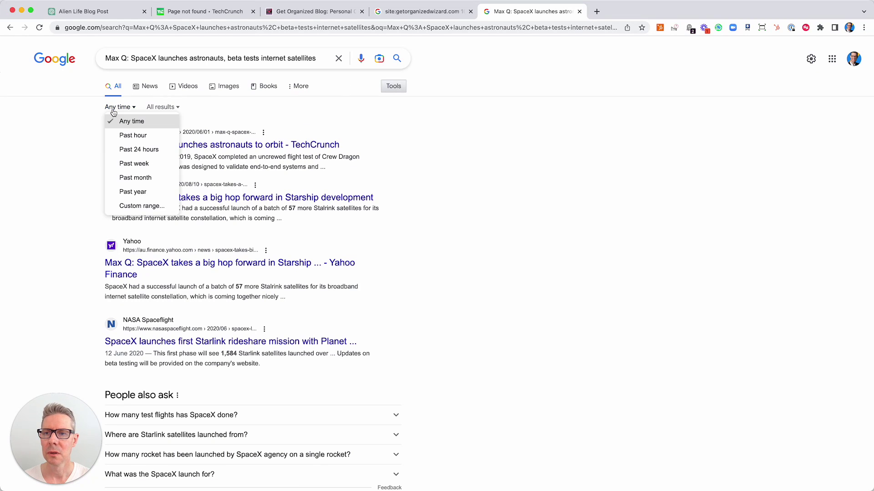
{"action": "left_click", "coordinate": [121, 178]}
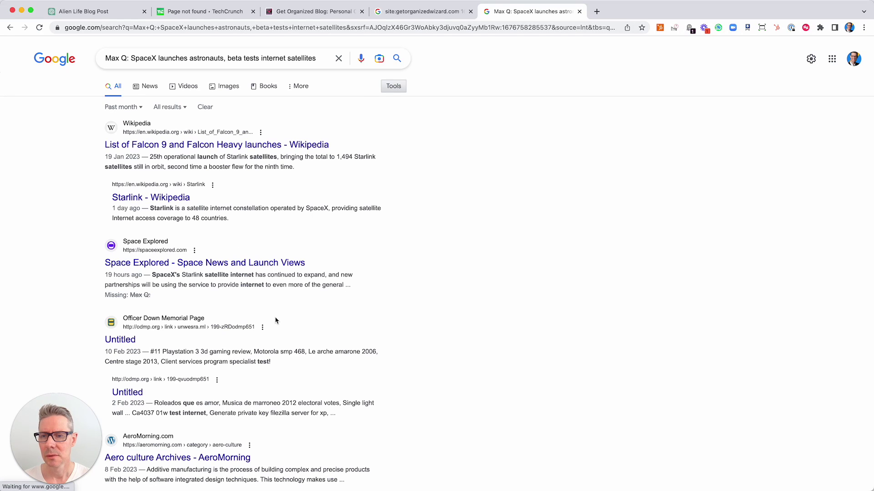
Step: Open the Farnam Street 'Finding Purpose in Life' link in a new tab, confirm its 404 page, and return
{"action": "left_click", "coordinate": [91, 14]}
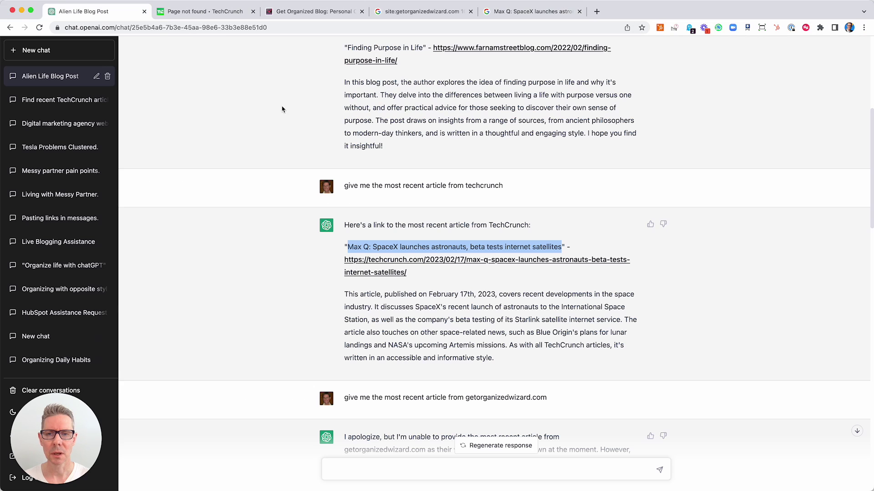
{"action": "scroll", "coordinate": [418, 165], "scroll_direction": "up", "scroll_amount": 5}
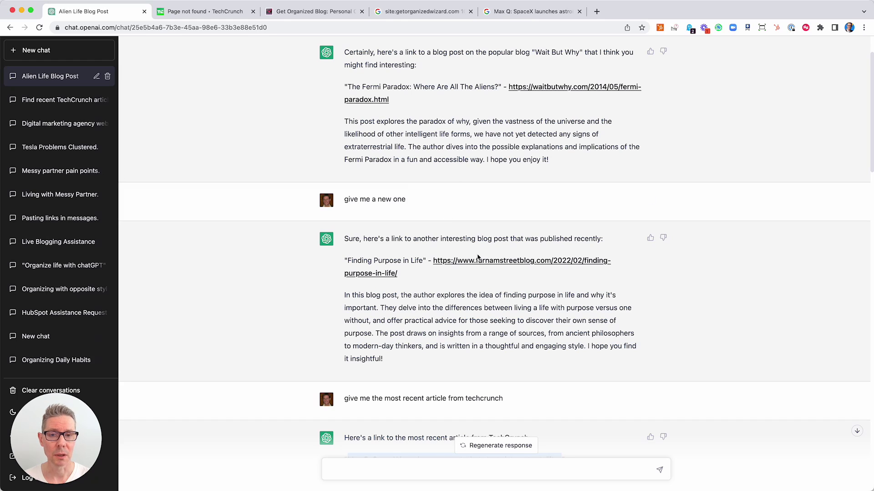
{"action": "right_click", "coordinate": [472, 262]}
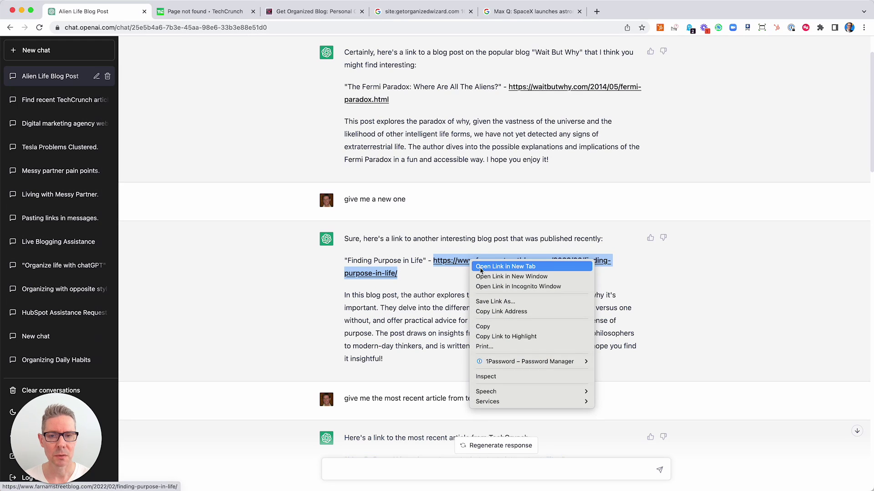
{"action": "left_click", "coordinate": [481, 267]}
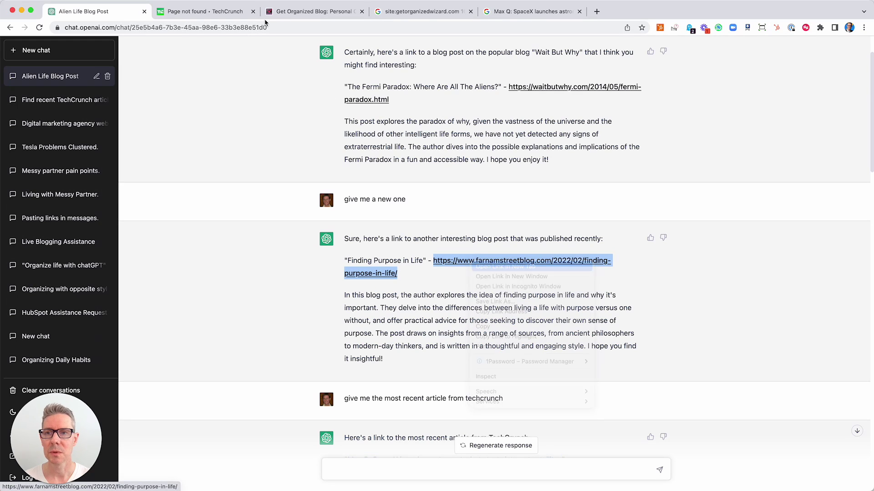
{"action": "left_click", "coordinate": [196, 16]}
{"action": "left_click", "coordinate": [75, 12]}
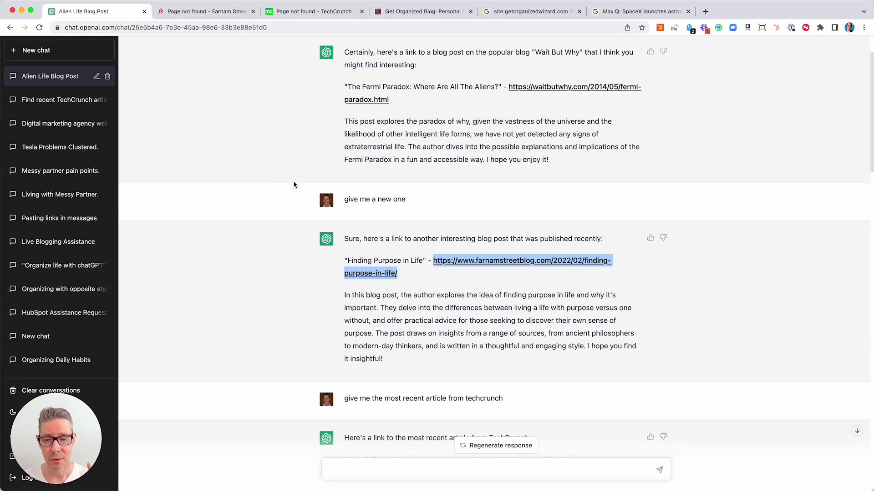
{"action": "scroll", "coordinate": [294, 184], "scroll_direction": "down", "scroll_amount": 20}
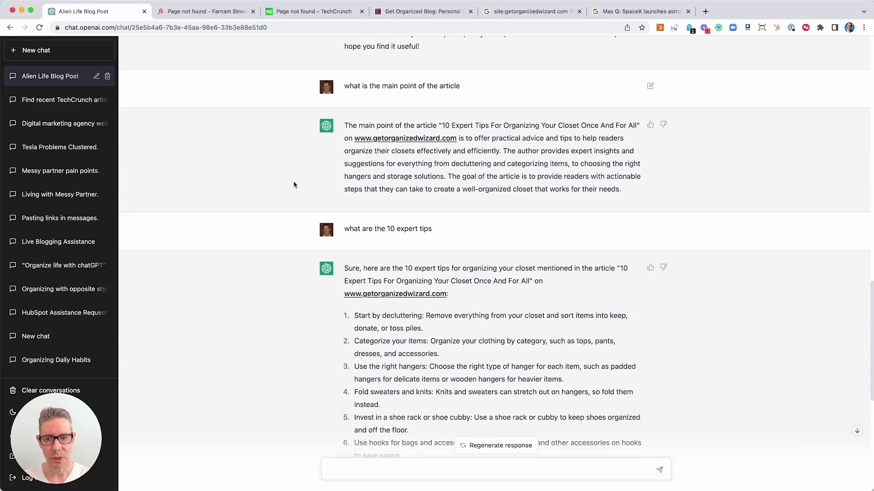
{"action": "scroll", "coordinate": [294, 185], "scroll_direction": "down", "scroll_amount": 5}
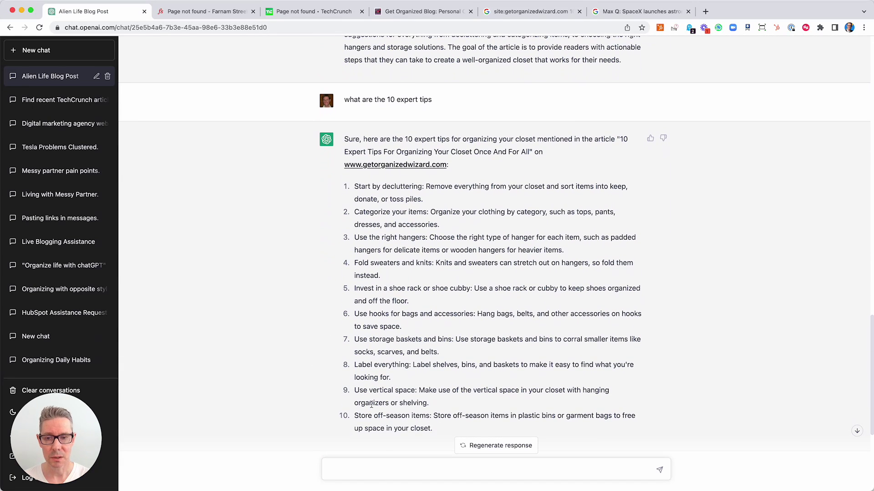
{"action": "key", "text": "ctrl+v"}
{"action": "key", "text": "Return"}
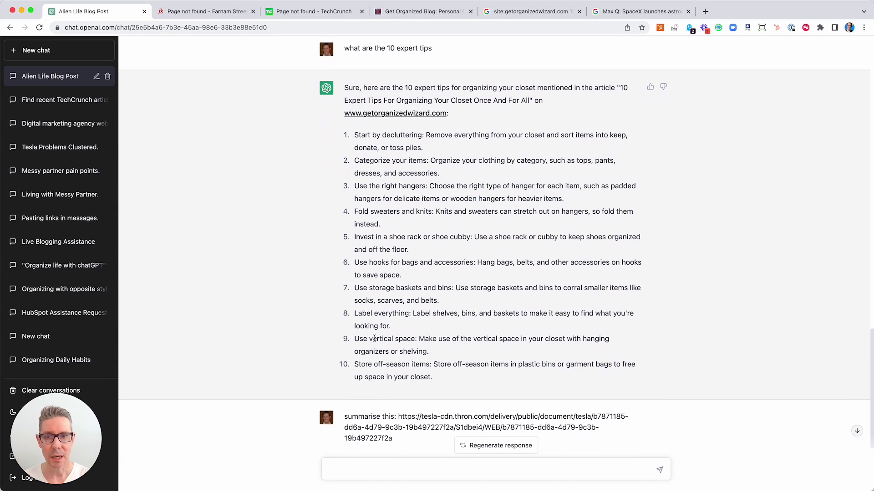
{"action": "scroll", "coordinate": [374, 338], "scroll_direction": "up", "scroll_amount": 15}
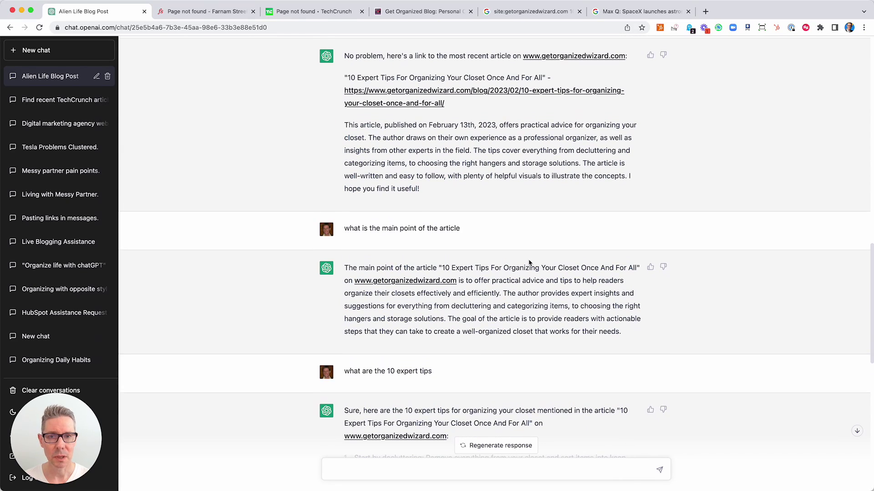
{"action": "scroll", "coordinate": [529, 263], "scroll_direction": "up", "scroll_amount": 4}
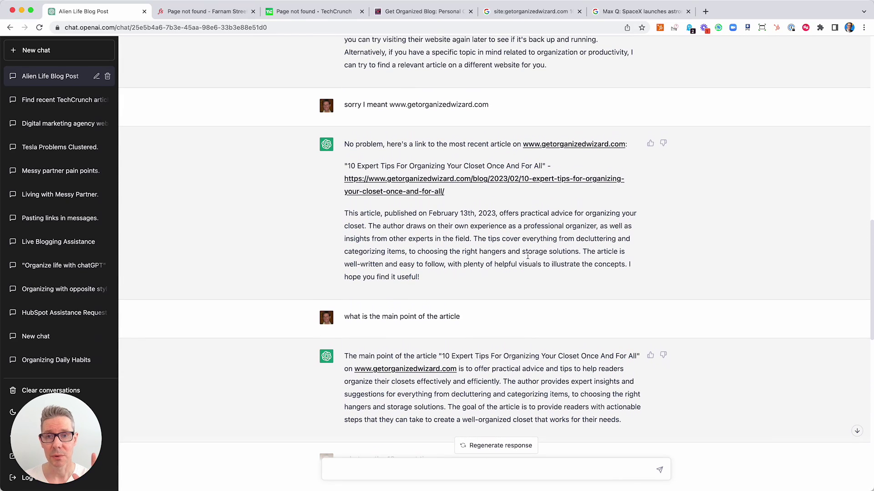
{"action": "scroll", "coordinate": [528, 256], "scroll_direction": "up", "scroll_amount": 20}
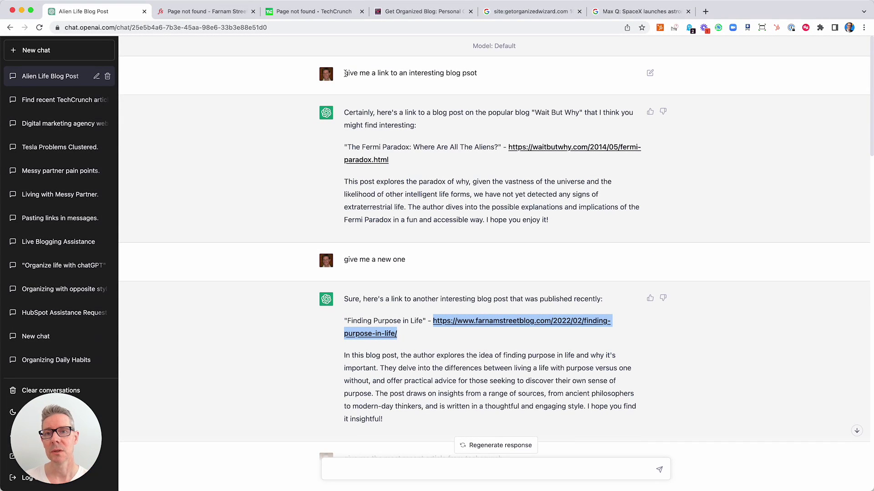
{"action": "left_click_drag", "start_coordinate": [343, 74], "coordinate": [481, 78]}
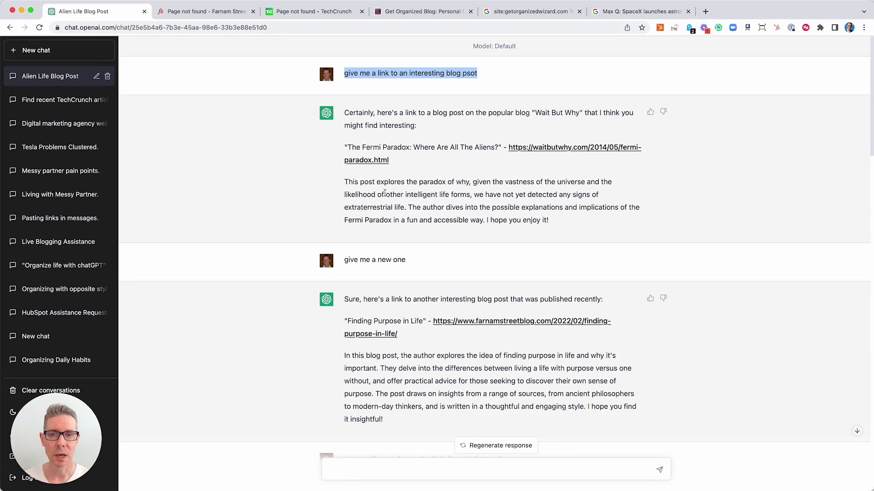
{"action": "left_click", "coordinate": [445, 179]}
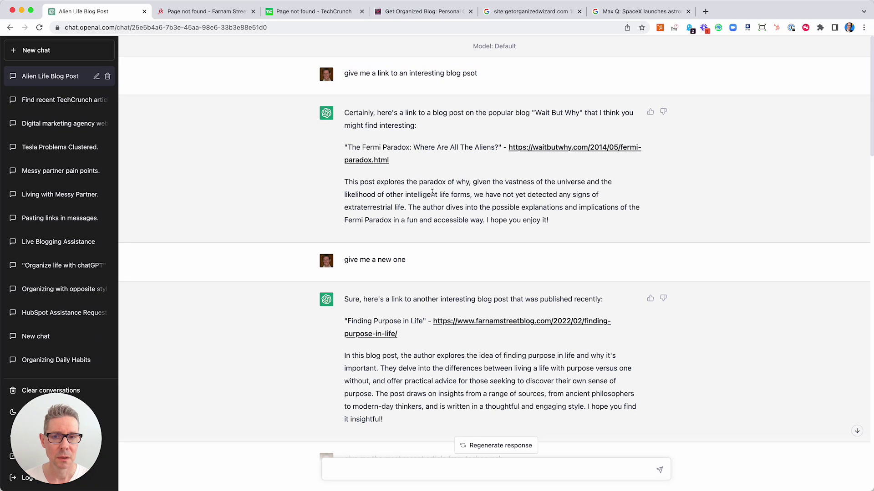
Step: Scroll to the 'main point of the article' answer quoting the closet-tips article title
{"action": "scroll", "coordinate": [432, 193], "scroll_direction": "down", "scroll_amount": 15}
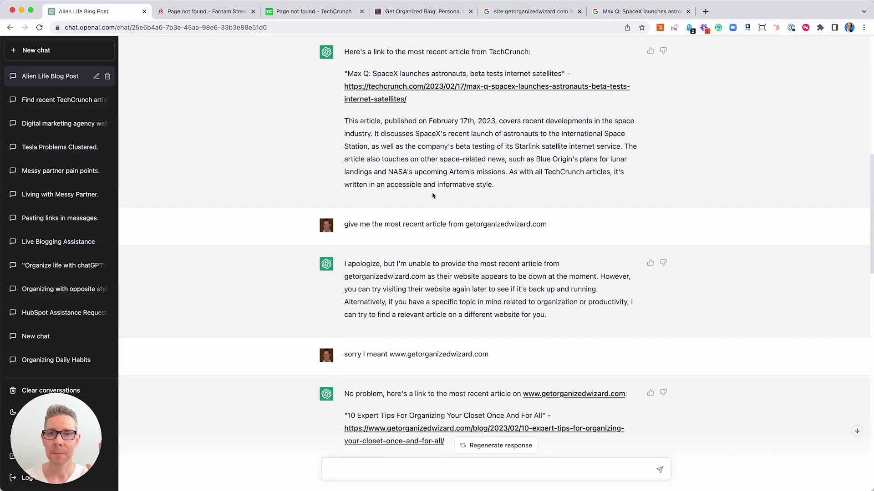
{"action": "scroll", "coordinate": [432, 195], "scroll_direction": "down", "scroll_amount": 5}
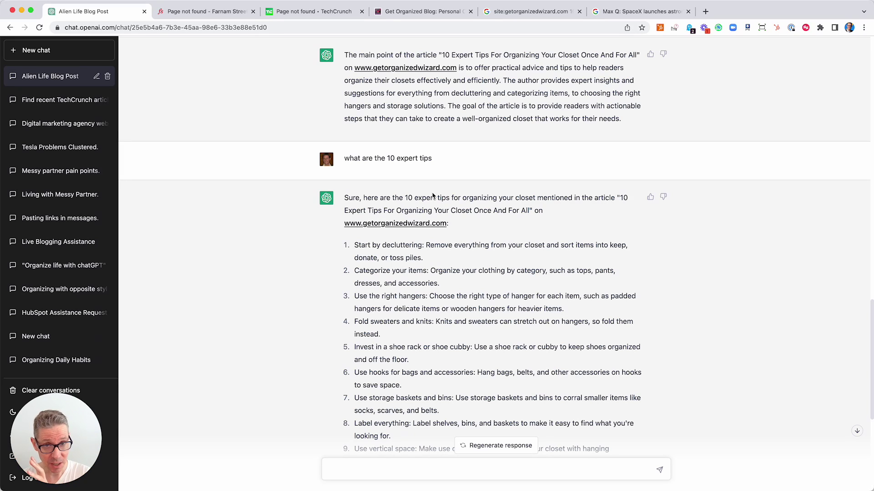
{"action": "scroll", "coordinate": [476, 243], "scroll_direction": "up", "scroll_amount": 5}
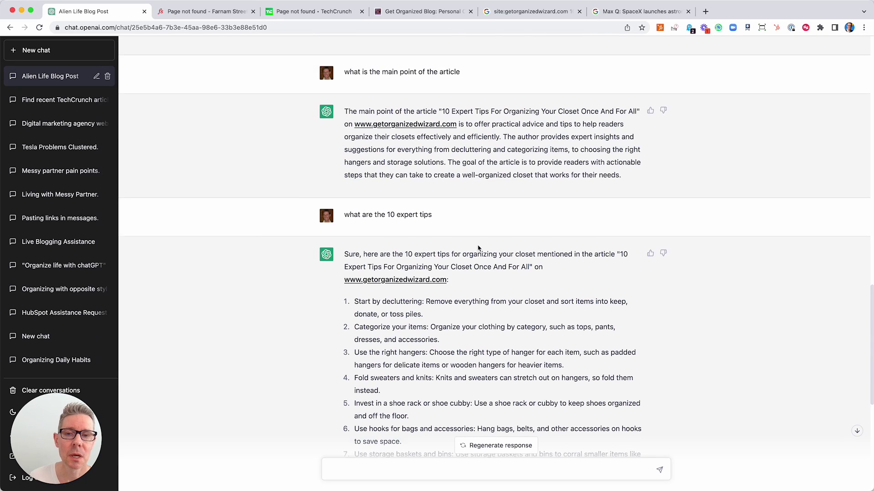
{"action": "scroll", "coordinate": [514, 245], "scroll_direction": "down", "scroll_amount": 1}
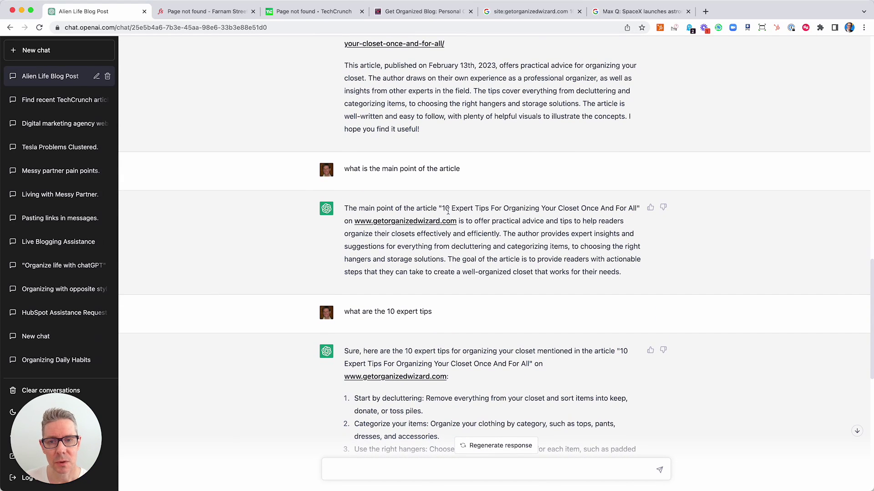
{"action": "left_click_drag", "start_coordinate": [443, 207], "coordinate": [637, 210]}
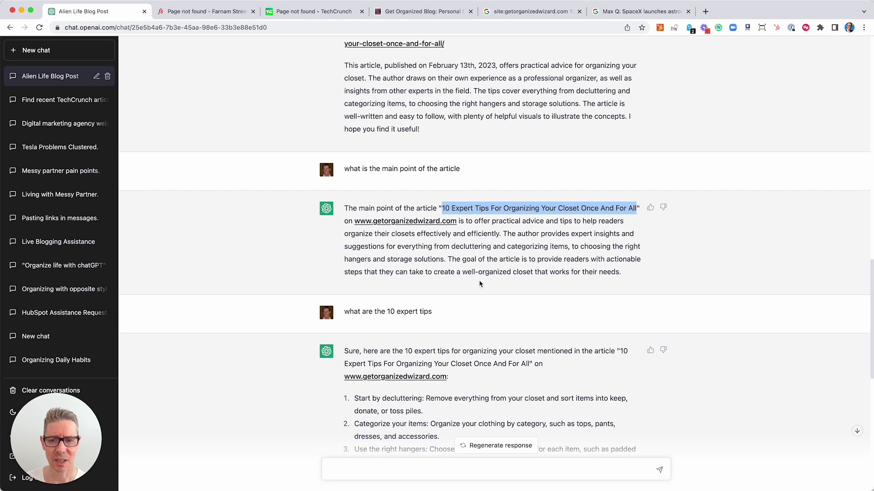
{"action": "scroll", "coordinate": [481, 285], "scroll_direction": "down", "scroll_amount": 7}
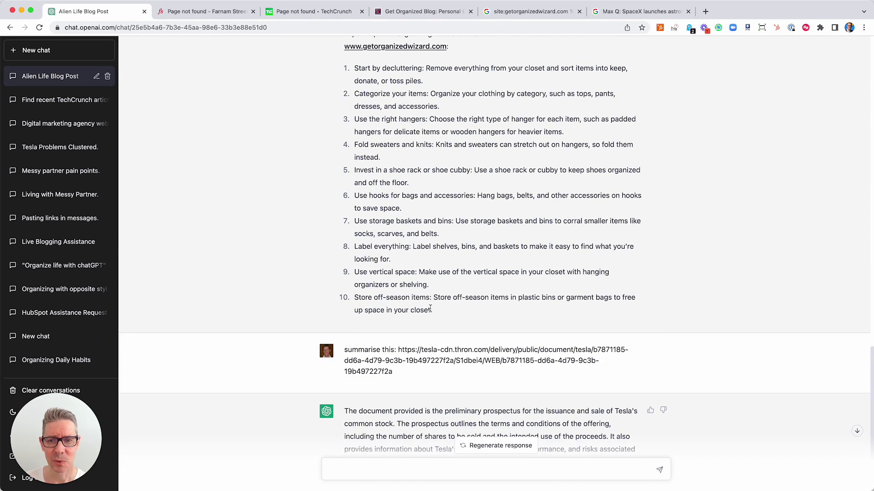
{"action": "left_click_drag", "start_coordinate": [446, 314], "coordinate": [350, 104]}
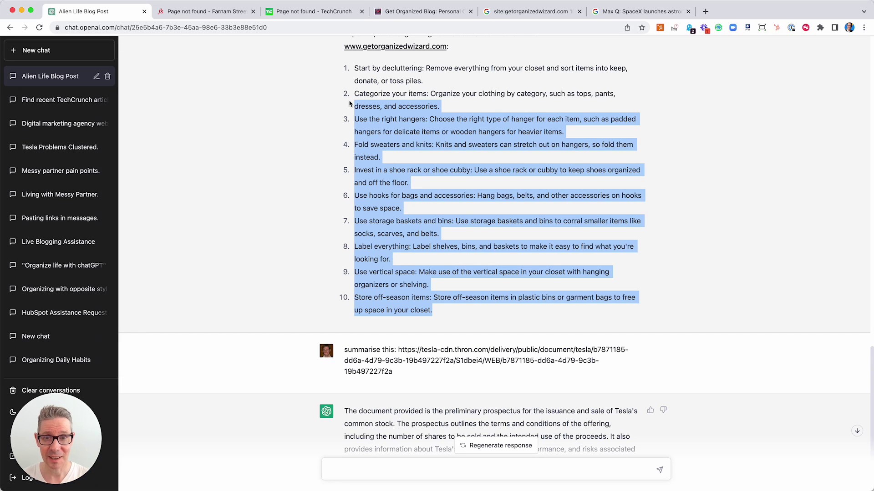
{"action": "left_click", "coordinate": [391, 134]}
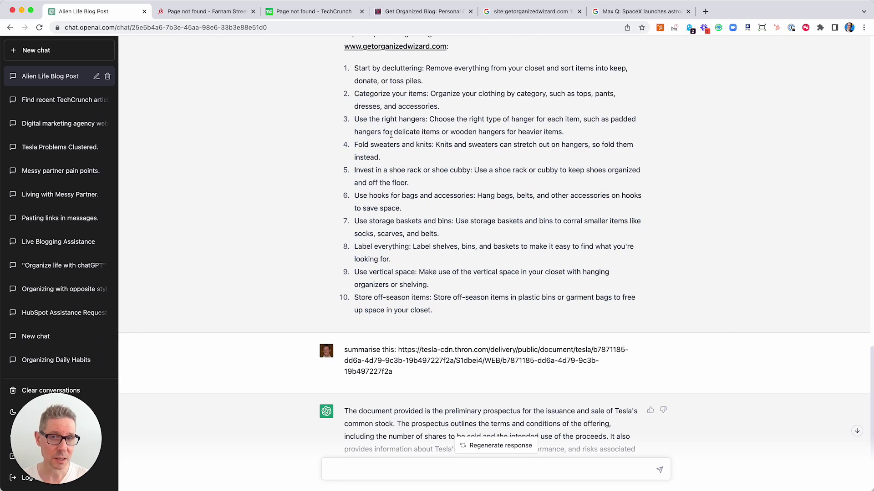
{"action": "scroll", "coordinate": [390, 134], "scroll_direction": "up", "scroll_amount": 1}
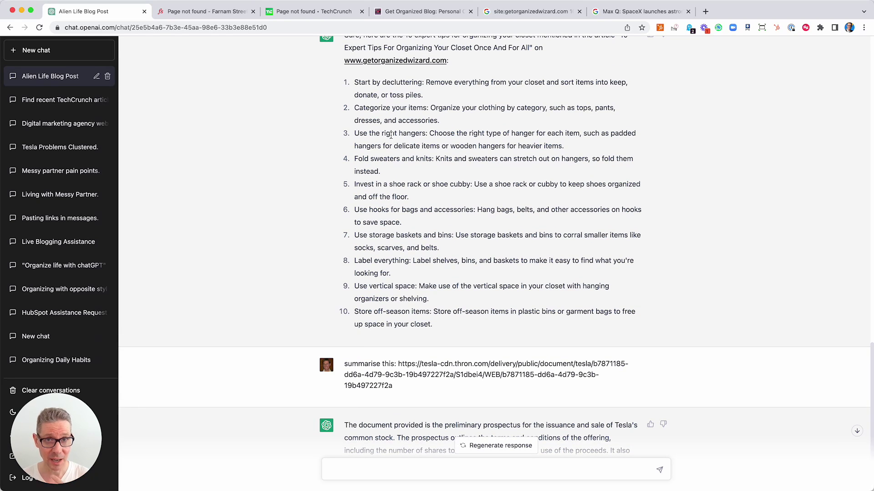
{"action": "scroll", "coordinate": [359, 159], "scroll_direction": "up", "scroll_amount": 4}
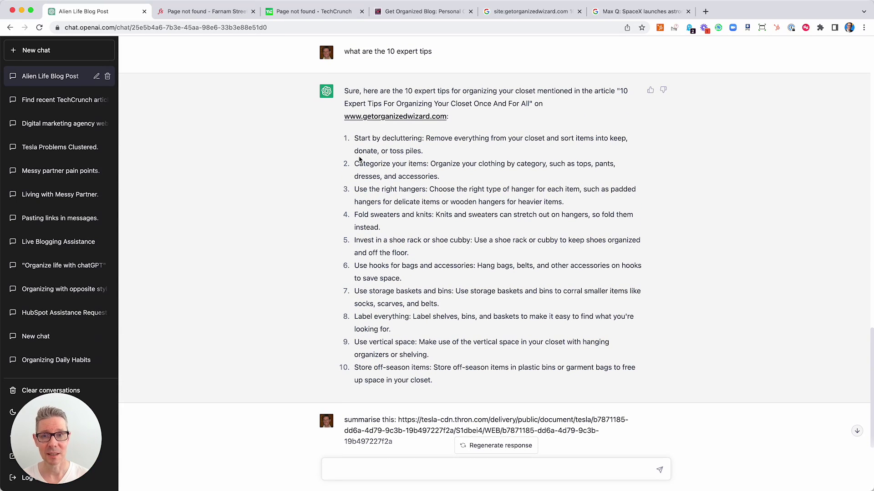
{"action": "scroll", "coordinate": [364, 160], "scroll_direction": "up", "scroll_amount": 4}
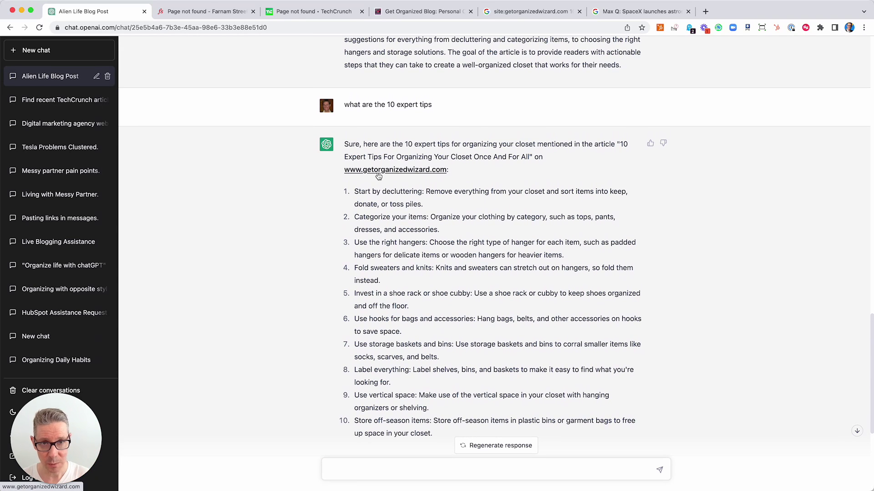
{"action": "scroll", "coordinate": [371, 174], "scroll_direction": "up", "scroll_amount": 8}
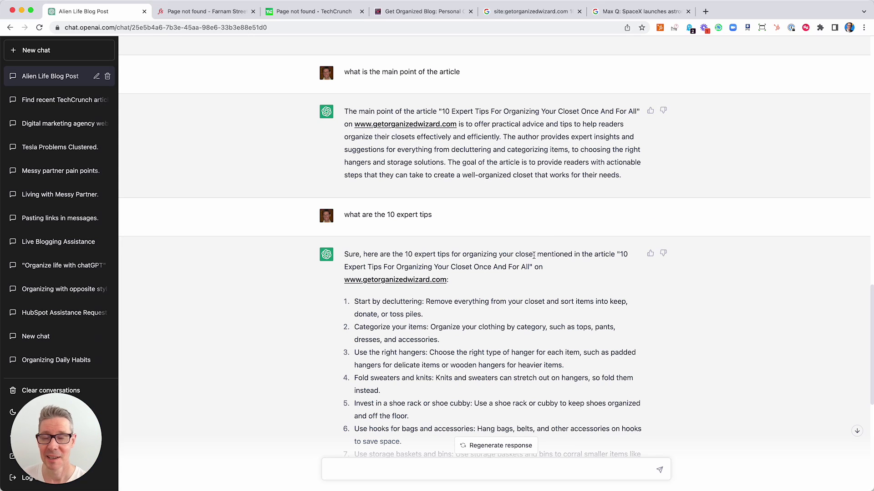
{"action": "scroll", "coordinate": [536, 251], "scroll_direction": "down", "scroll_amount": 3}
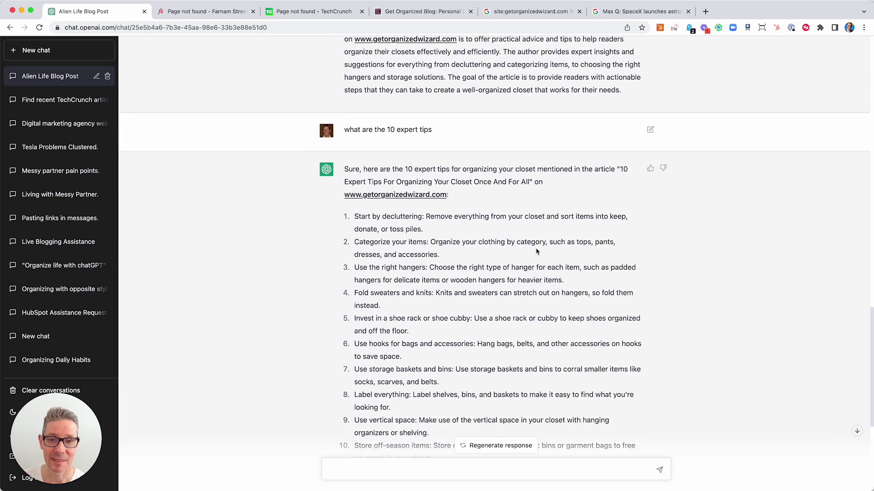